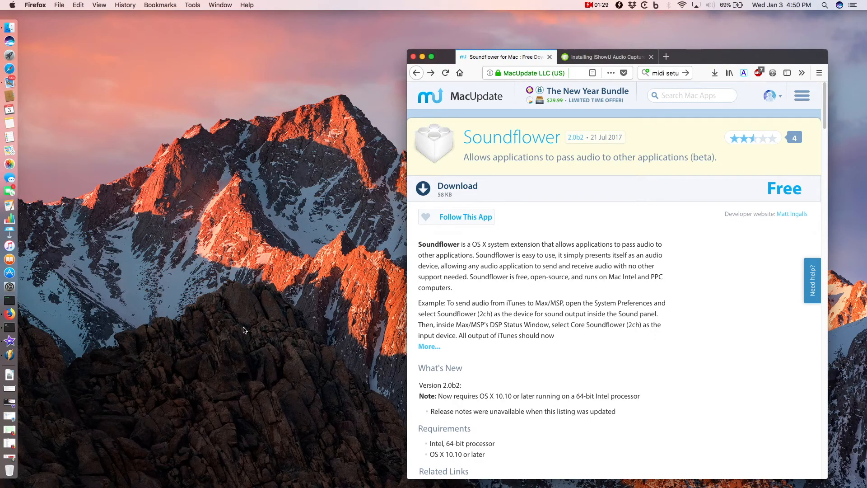
# Review the iShowU Audio Capture installation page and return to the Soundflower download page
pyautogui.click(534, 266)
pyautogui.click(592, 58)
pyautogui.moveTo(449, 180); pyautogui.dragTo(551, 180)
pyautogui.click(586, 58)
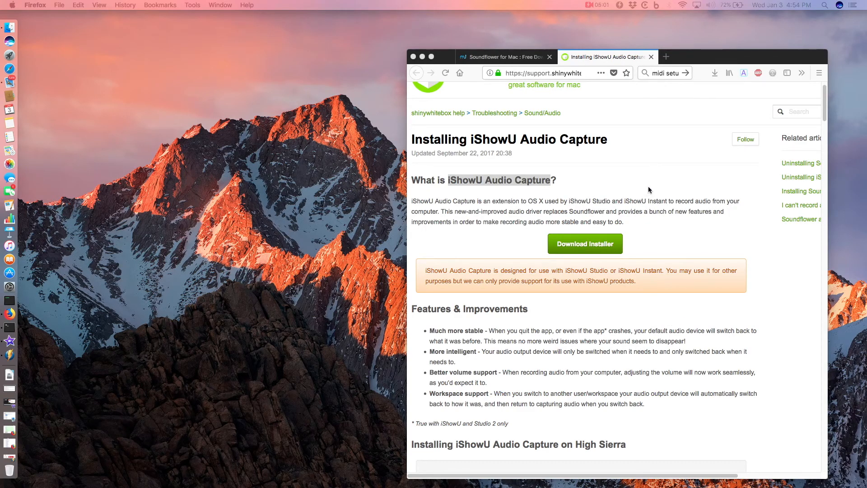
pyautogui.click(513, 60)
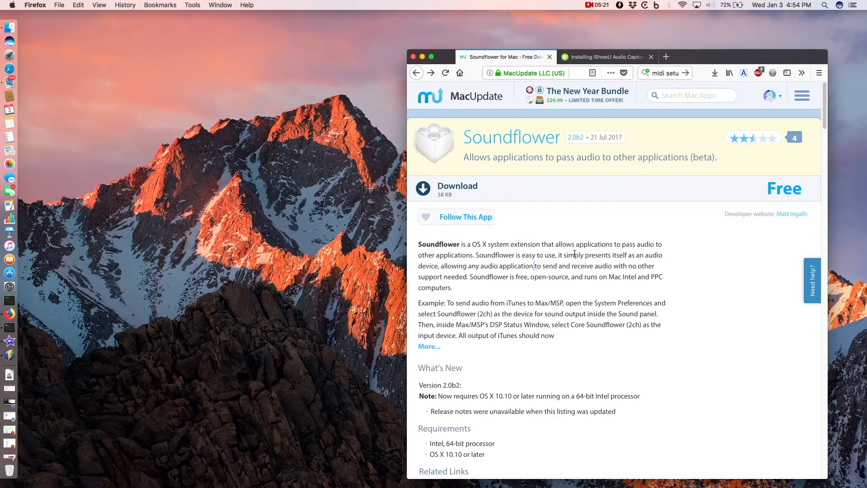
# Show the full list of browser downloads and place its window beside the web page
pyautogui.moveTo(458, 199)
pyautogui.click(714, 73)
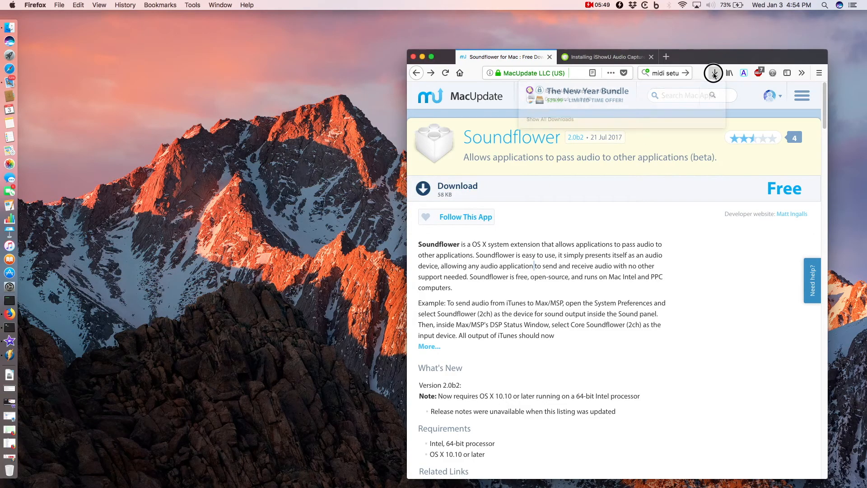
pyautogui.click(552, 120)
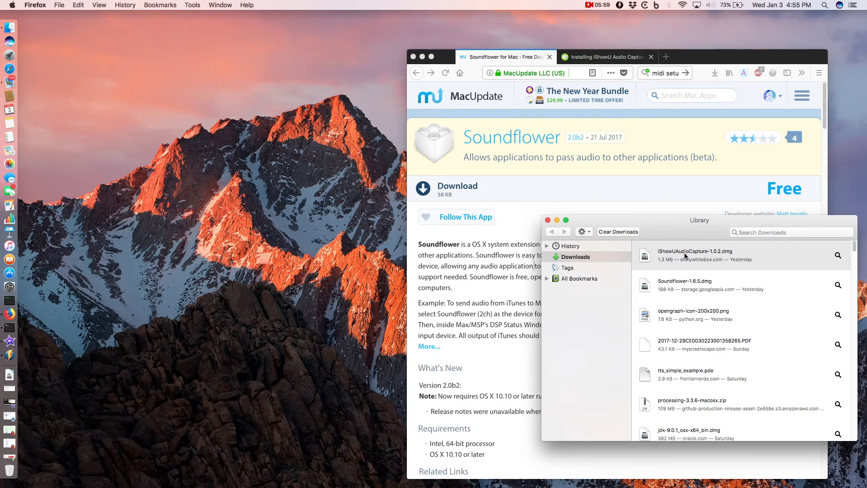
pyautogui.moveTo(663, 224); pyautogui.dragTo(303, 236)
# Check the installer offered on the iShowU Audio Capture page and bring the downloads list back into view
pyautogui.click(586, 56)
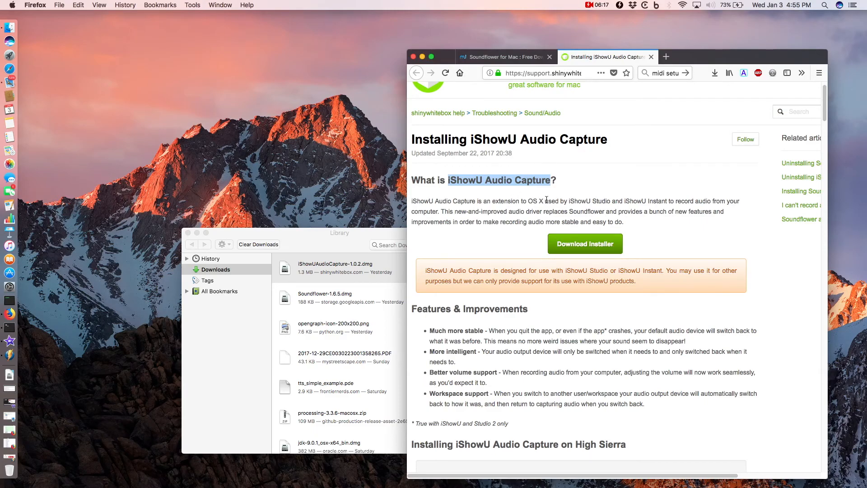
pyautogui.click(582, 246)
pyautogui.click(350, 240)
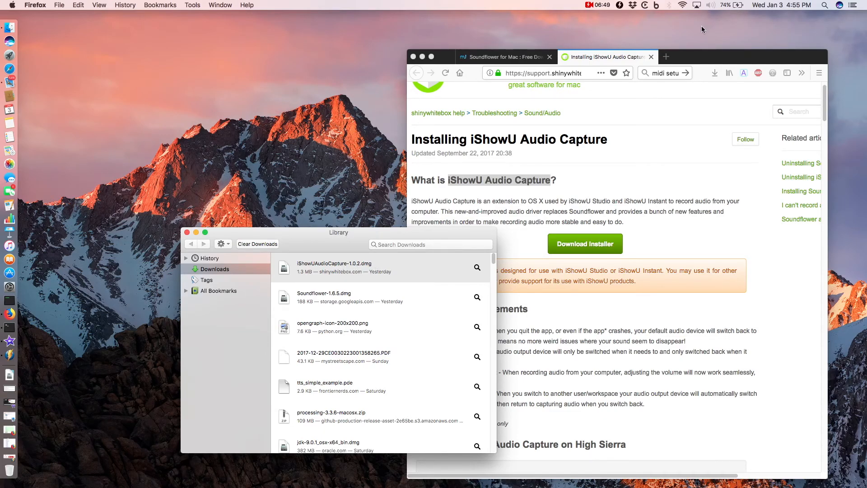
pyautogui.click(710, 8)
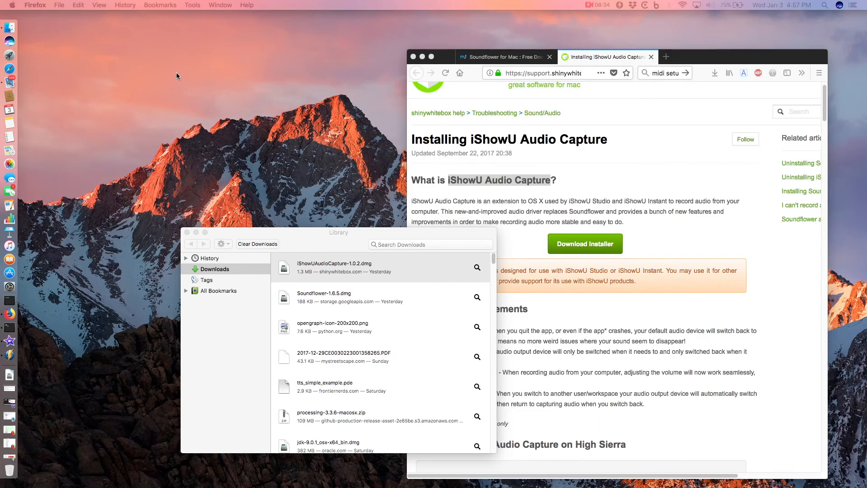
pyautogui.click(86, 111)
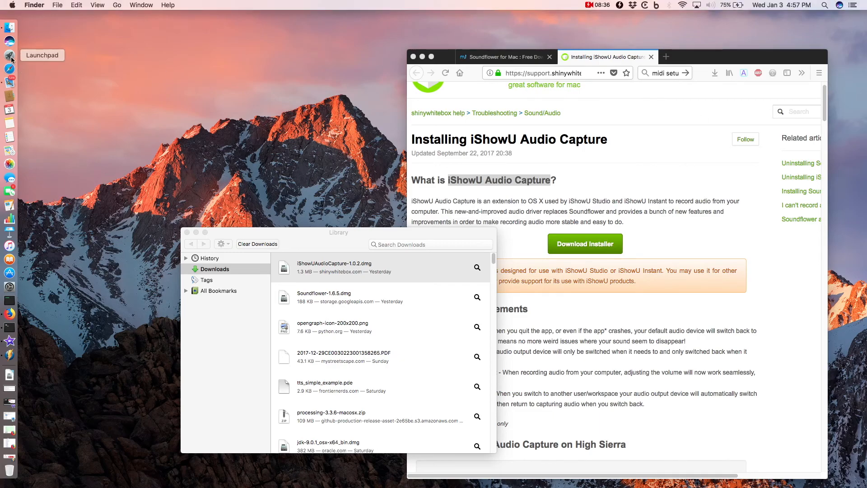
pyautogui.click(11, 58)
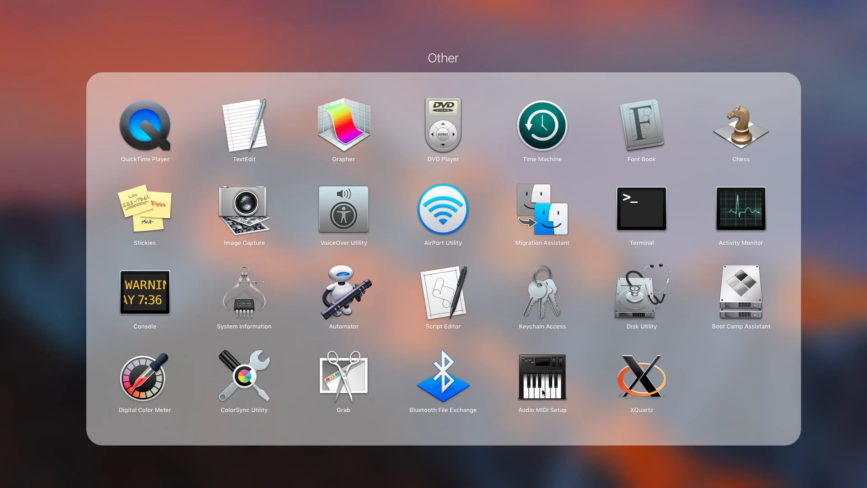
pyautogui.click(564, 458)
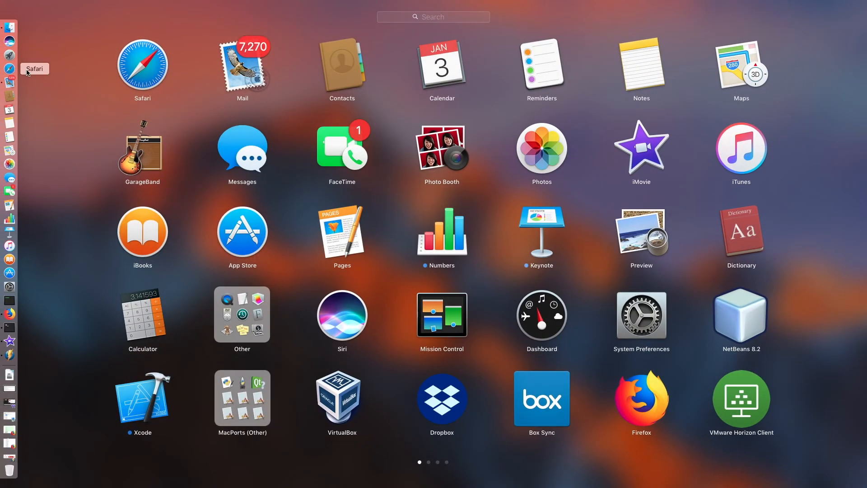
pyautogui.click(44, 110)
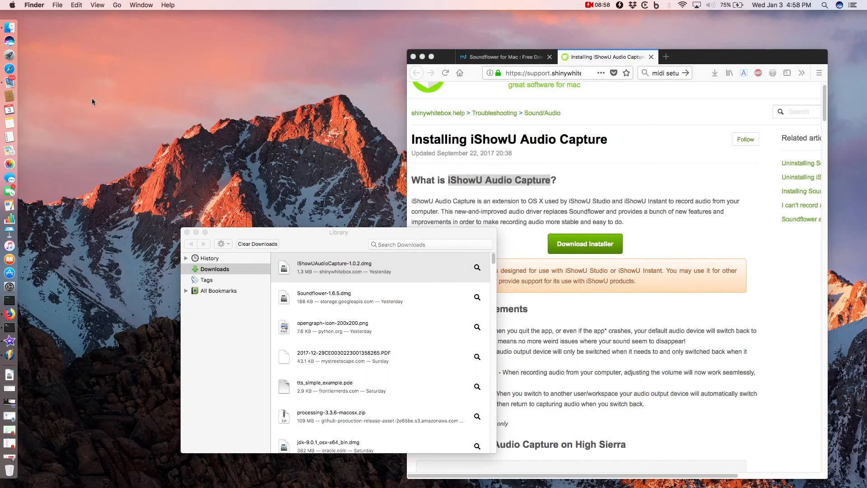
# Search Launchpad for "MIDI" and open Audio MIDI Setup
pyautogui.click(9, 56)
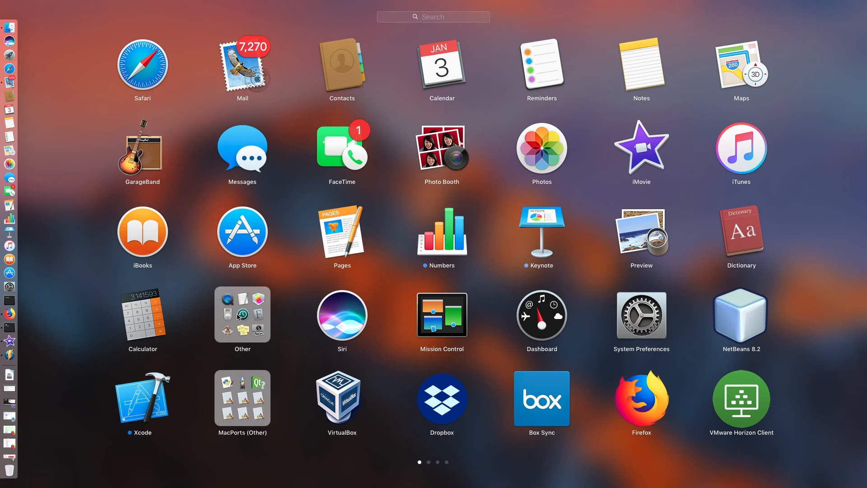
pyautogui.click(238, 317)
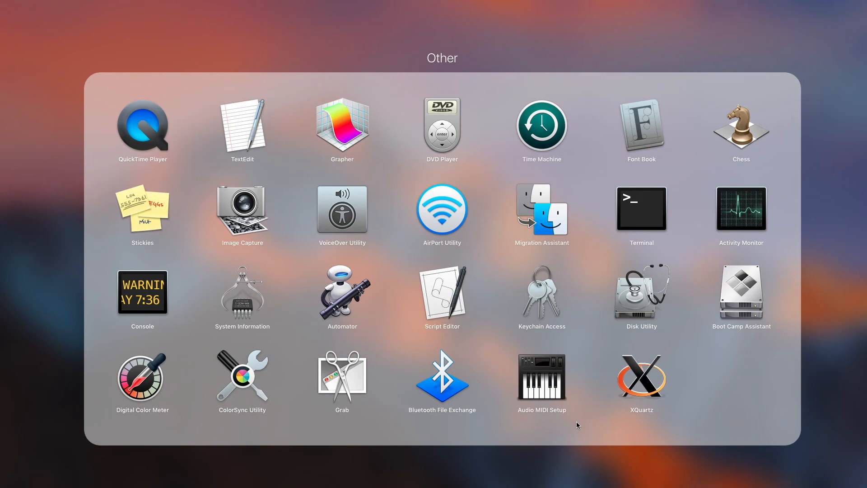
pyautogui.click(582, 466)
pyautogui.click(433, 18)
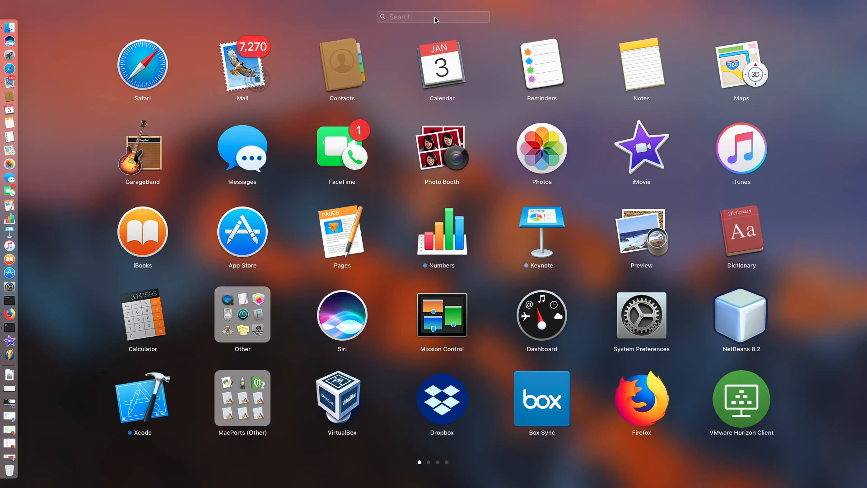
pyautogui.write('MIDI')
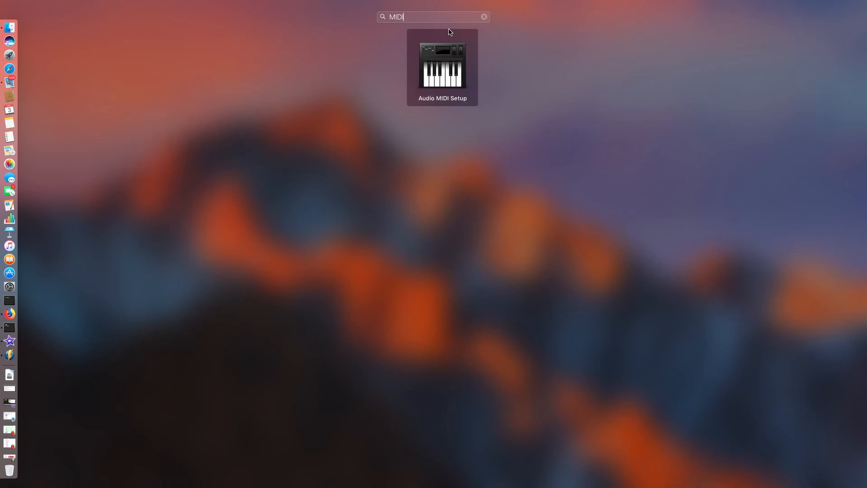
pyautogui.click(443, 67)
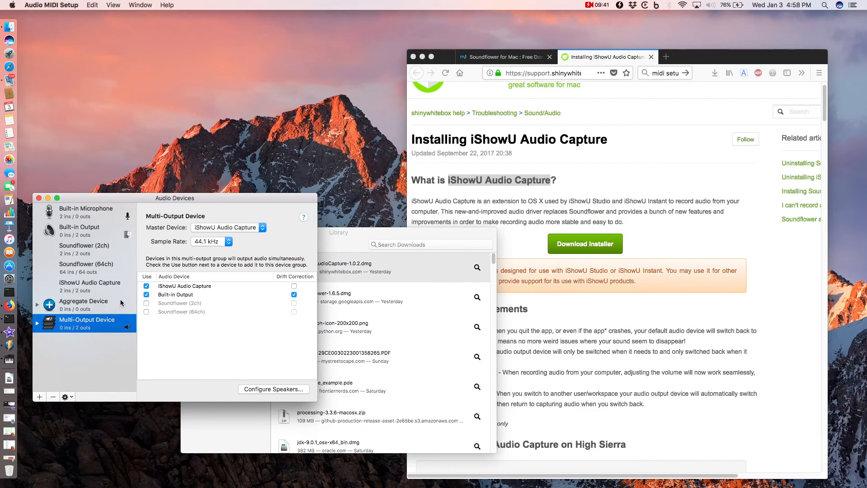
# Examine the device options for iShowU Audio Capture and Soundflower (2ch), including their use for sound output
pyautogui.click(83, 285)
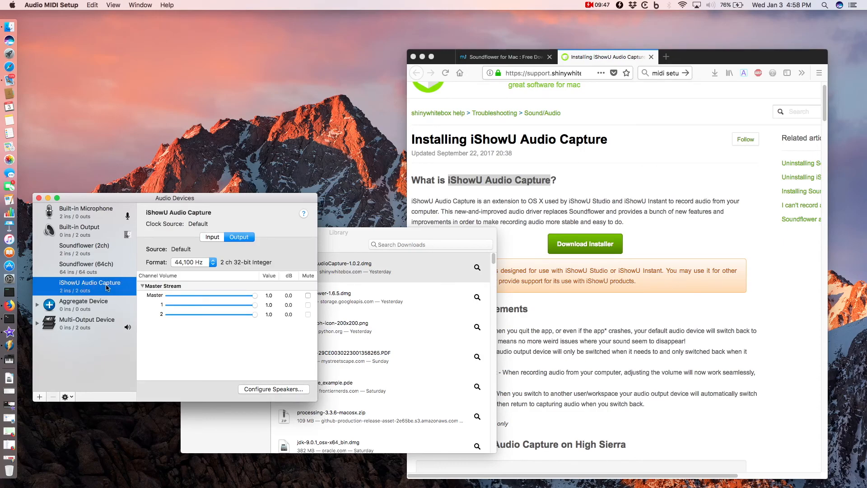
pyautogui.click(68, 397)
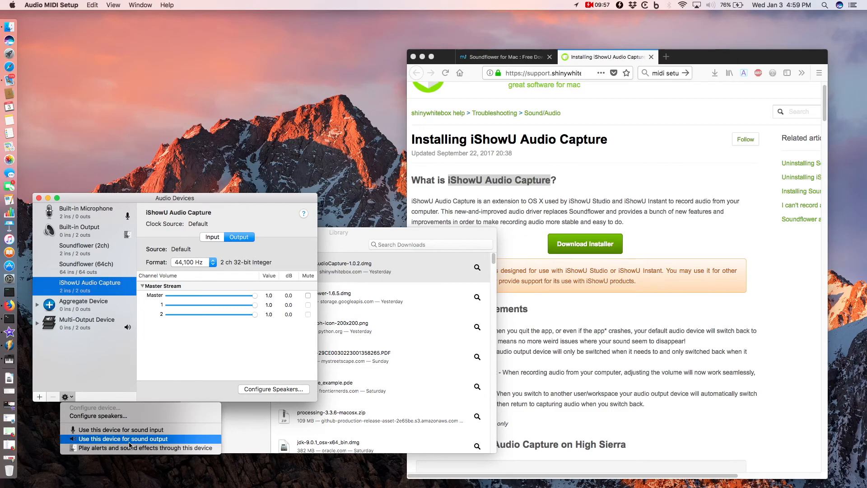
pyautogui.click(158, 443)
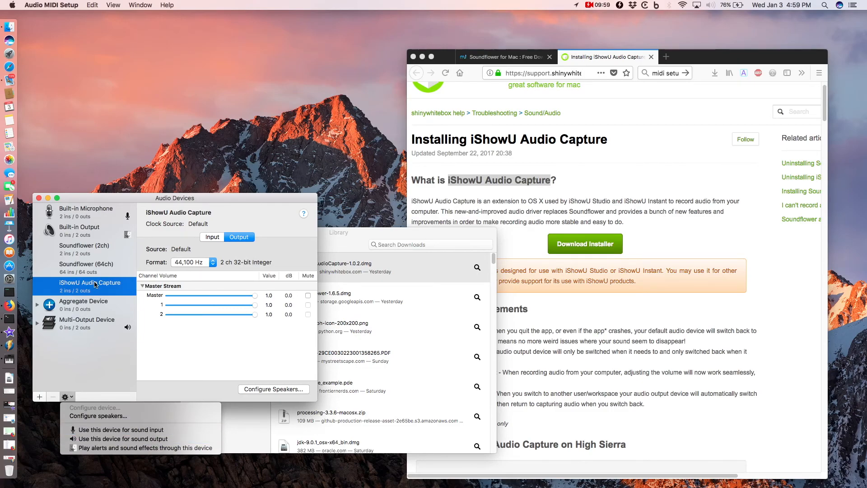
pyautogui.click(82, 249)
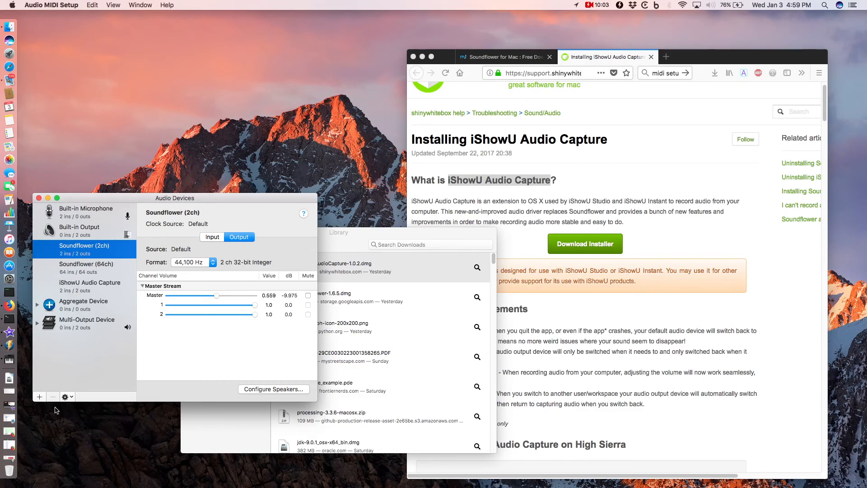
pyautogui.click(70, 399)
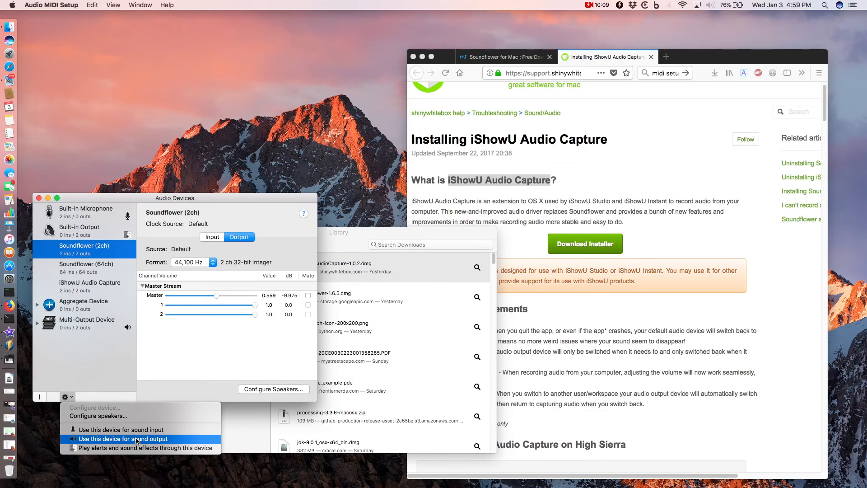
pyautogui.click(108, 351)
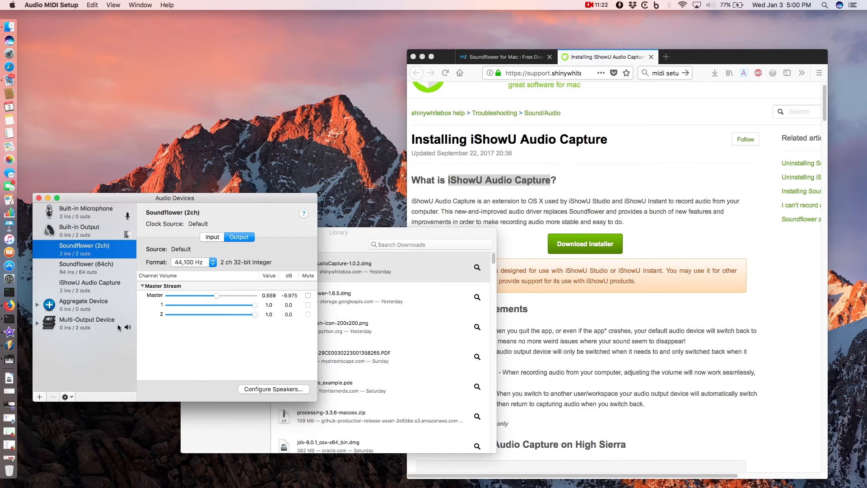
# Create a multi-output device that combines Soundflower (2ch) and Built-in Output
pyautogui.click(40, 397)
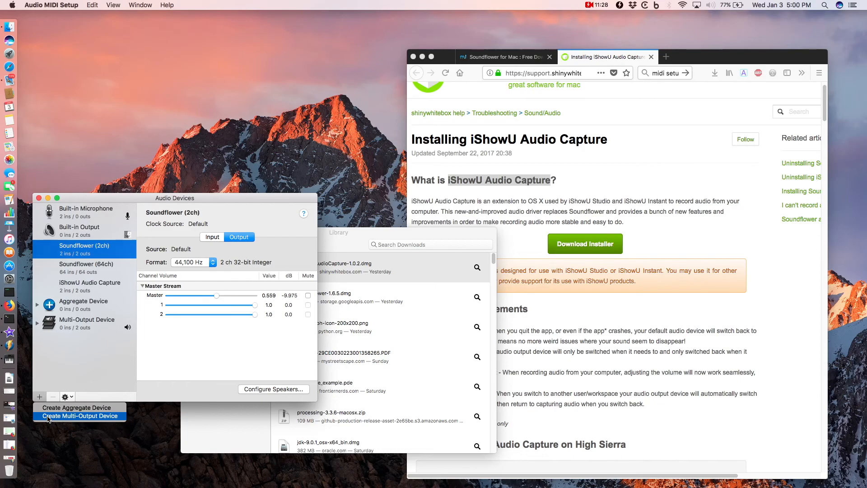
pyautogui.click(49, 416)
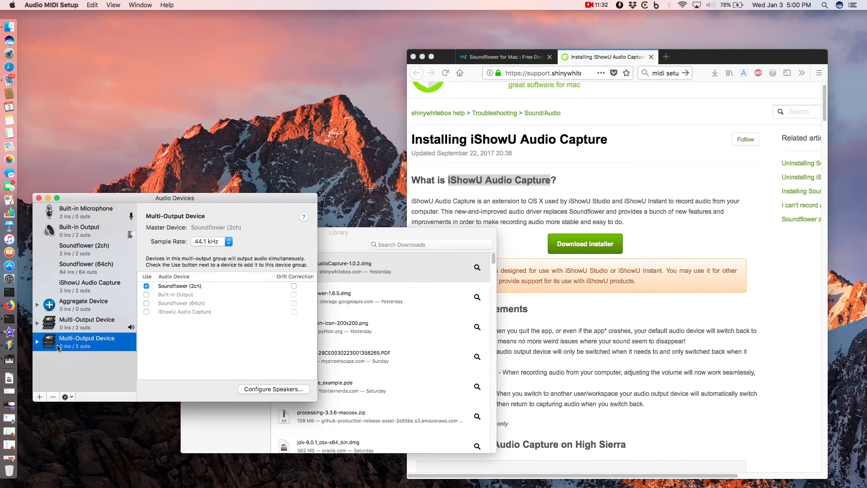
pyautogui.click(146, 295)
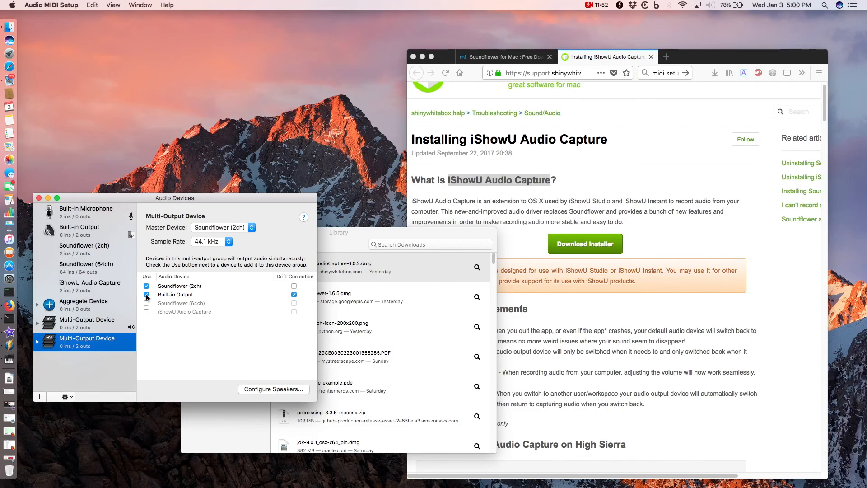
# Clear the new multi-output device's members and make it use iShowU Audio Capture and Built-in Output
pyautogui.click(147, 295)
pyautogui.click(146, 286)
pyautogui.click(146, 286)
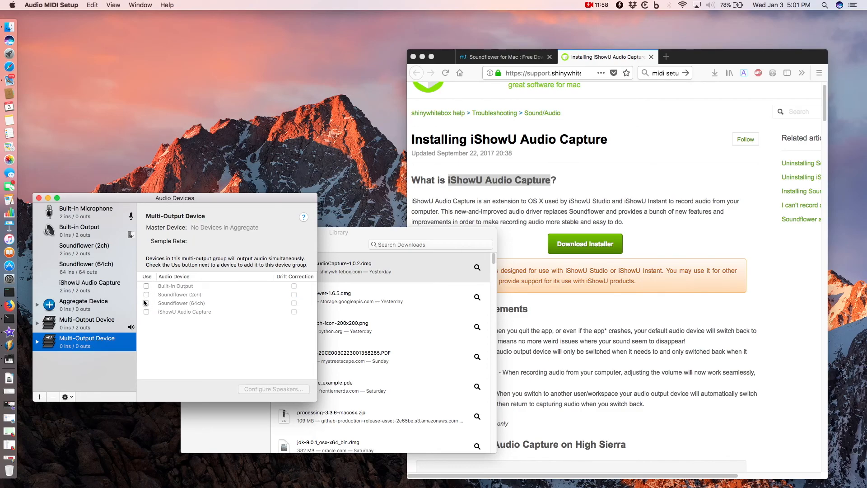
pyautogui.click(147, 312)
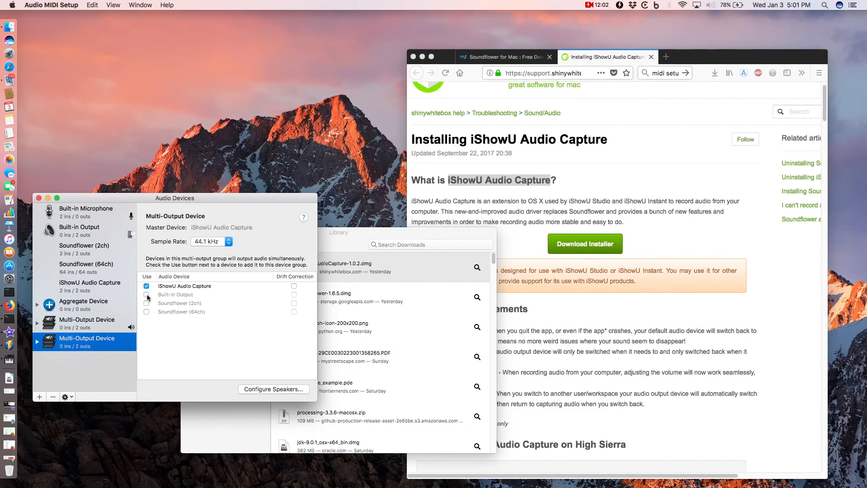
pyautogui.click(147, 295)
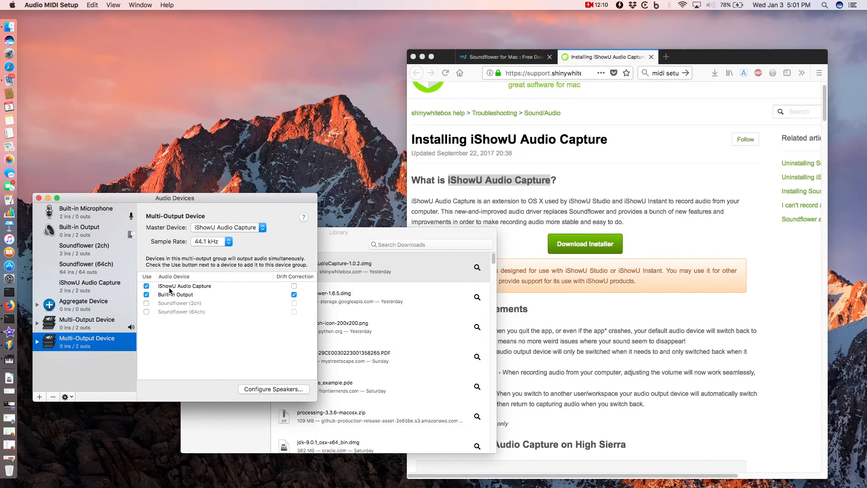
# Check the existing multi-output device's members, delete the newly added duplicate and open the options of the one that is kept
pyautogui.click(70, 398)
pyautogui.click(37, 323)
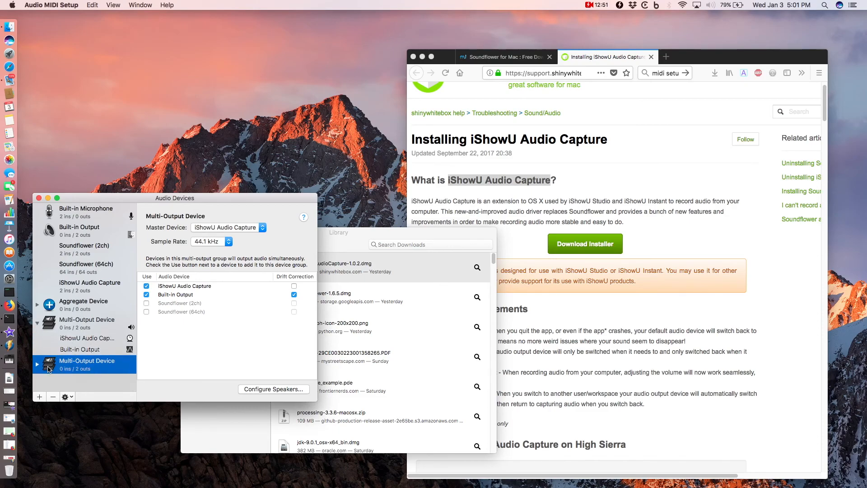
pyautogui.click(37, 323)
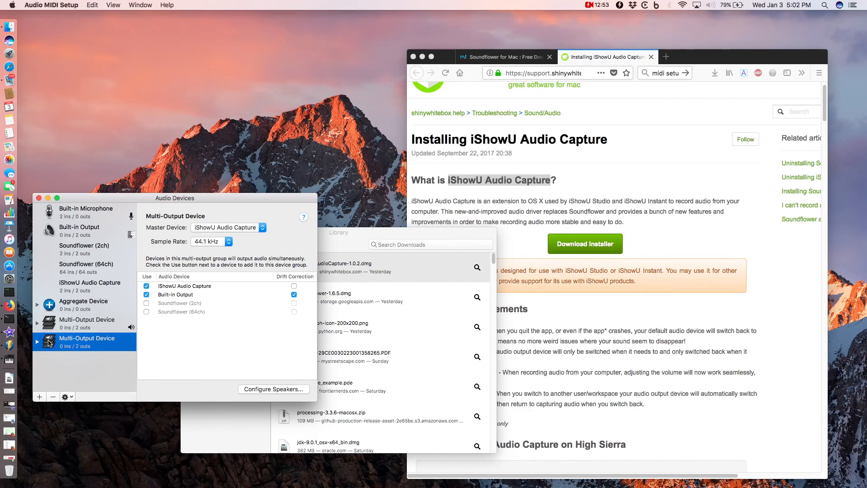
pyautogui.click(52, 397)
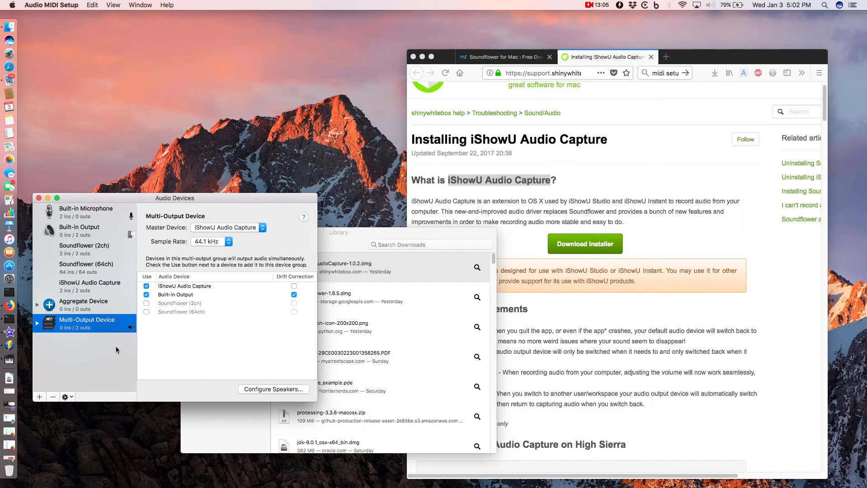
pyautogui.click(71, 396)
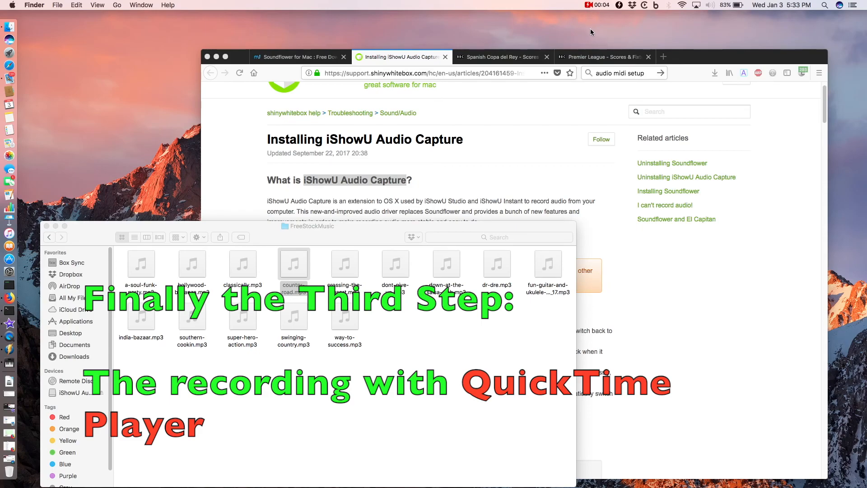
# Open QuickTime Player and start a new screen recording, placing its control window in the free desktop area
pyautogui.click(9, 53)
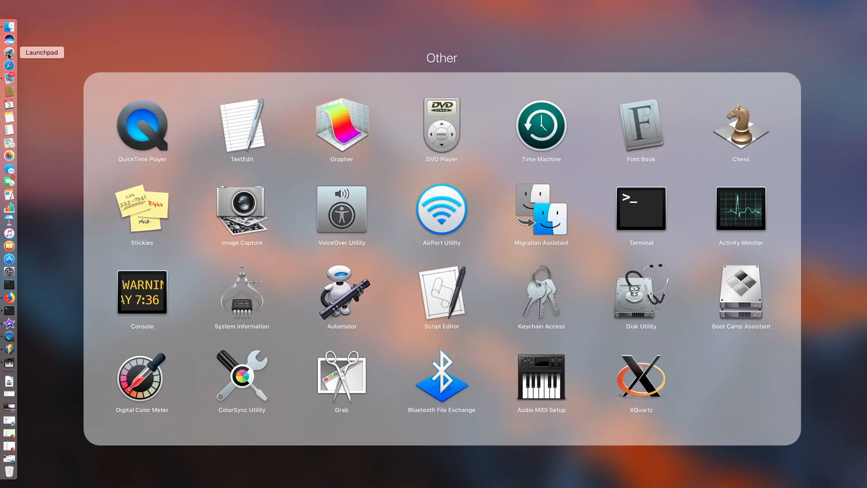
pyautogui.click(140, 126)
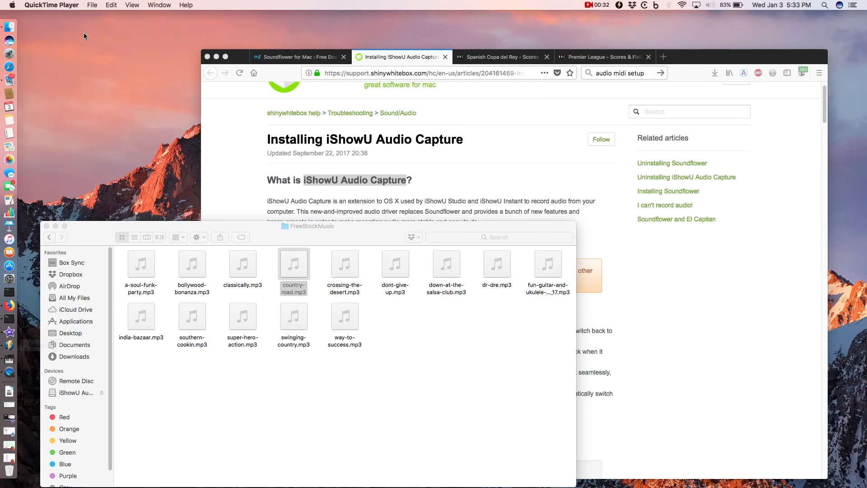
pyautogui.click(94, 6)
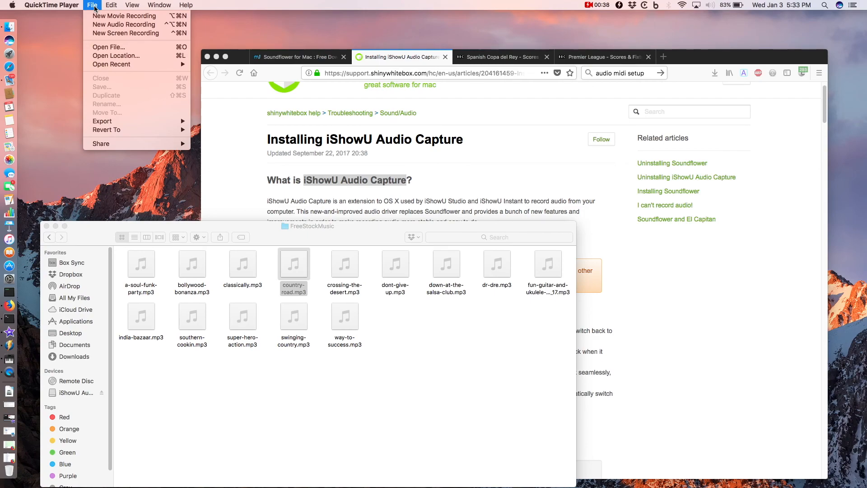
pyautogui.click(112, 35)
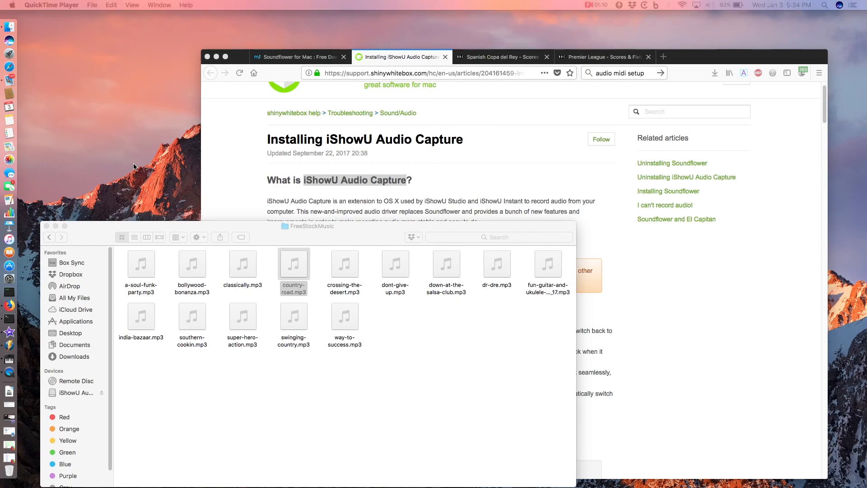
pyautogui.moveTo(1, 27); pyautogui.dragTo(174, 76)
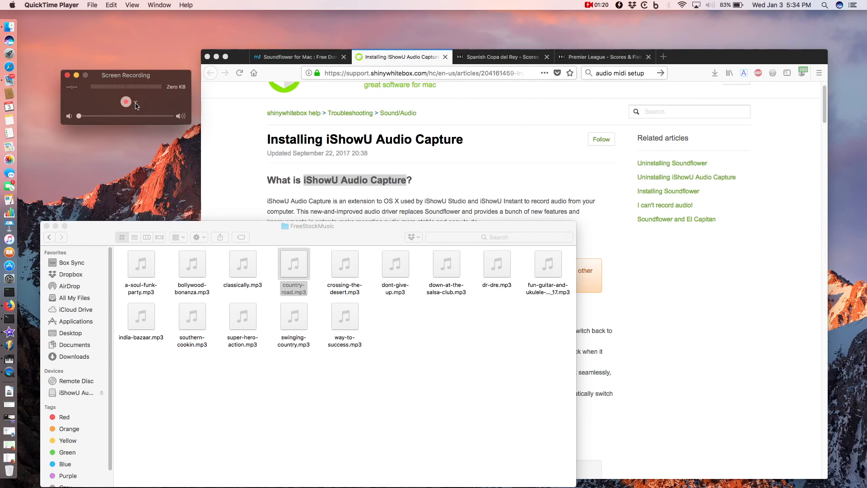
# Try Internal Microphone as the screen recording's audio source, switch it to Soundflower (2ch) and reopen the source options
pyautogui.click(136, 104)
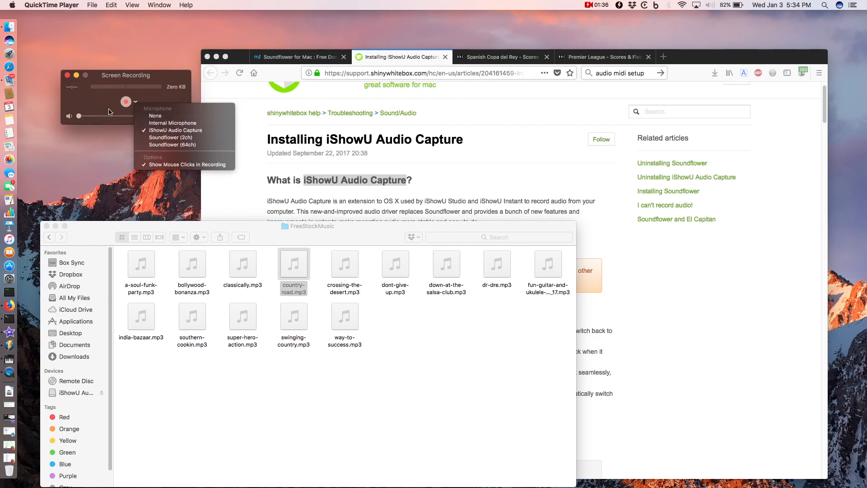
pyautogui.click(157, 123)
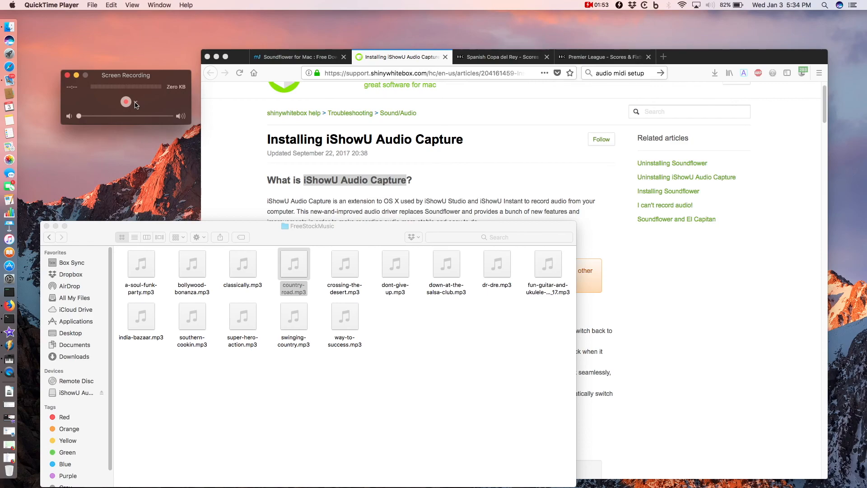
pyautogui.click(136, 102)
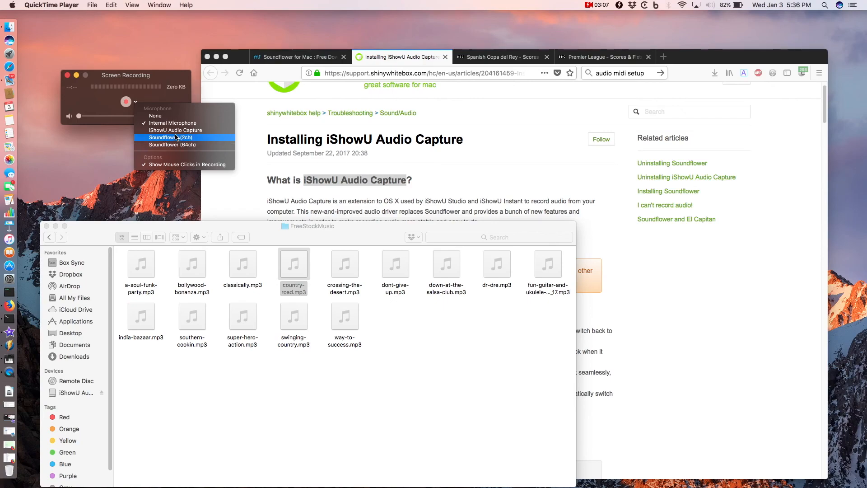
pyautogui.click(176, 137)
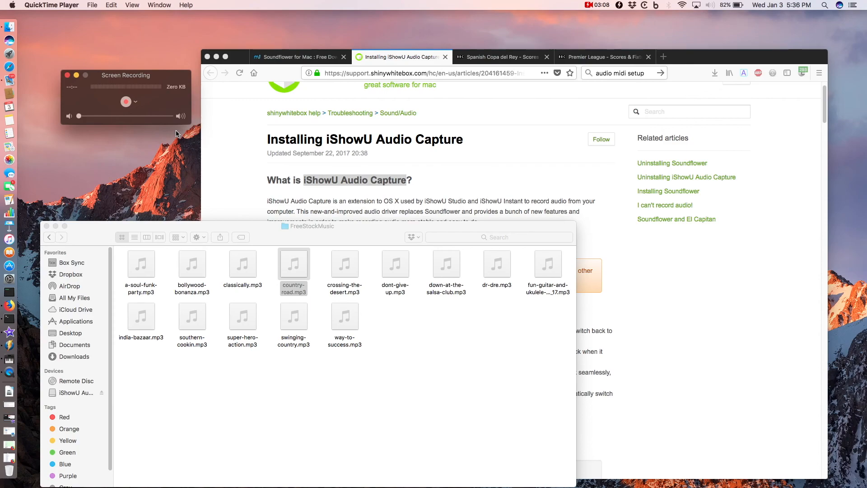
pyautogui.click(136, 104)
# Play country-road.mp3 from the FreeStockMusic folder in VLC, move the player clear of the recording controls and pause the song
pyautogui.rightClick(294, 266)
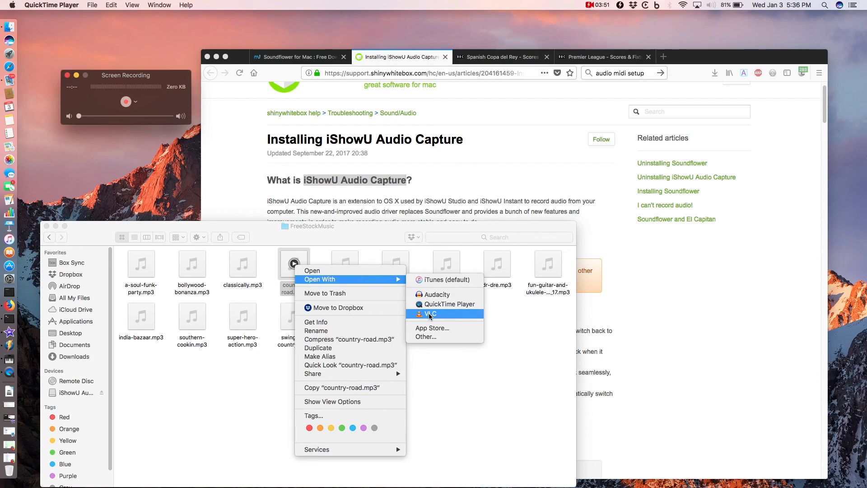
pyautogui.click(429, 314)
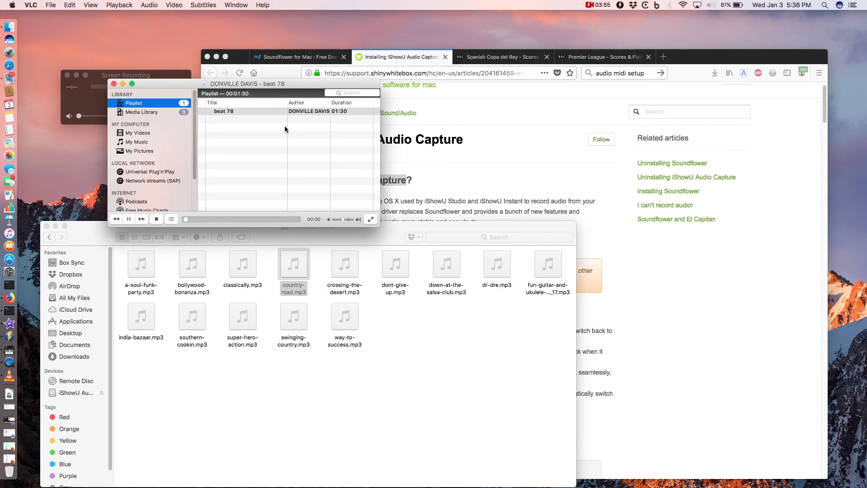
pyautogui.moveTo(244, 85); pyautogui.dragTo(452, 41)
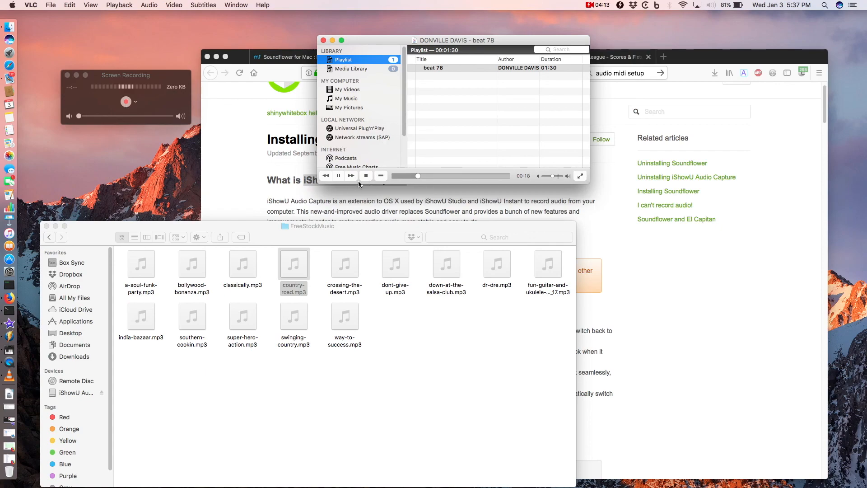
pyautogui.click(338, 175)
# Begin a partial screen recording of a rectangular region enclosing the VLC player and most of the music file icons
pyautogui.click(125, 105)
pyautogui.click(126, 105)
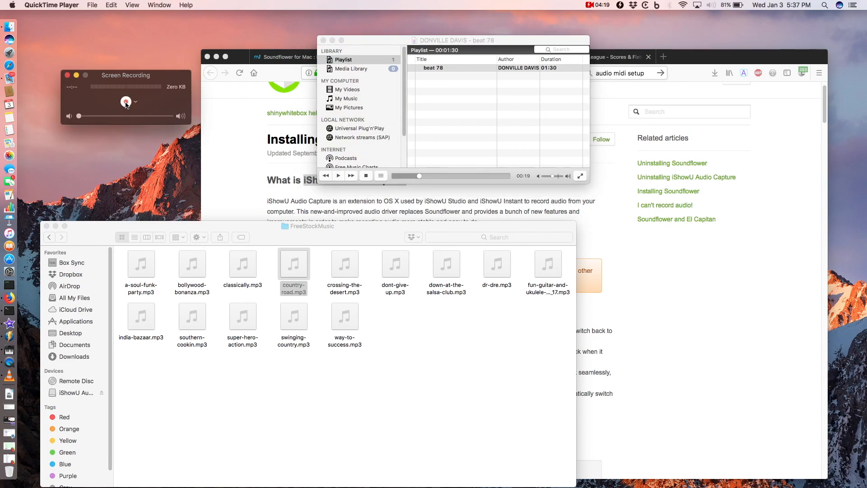
pyautogui.click(750, 101)
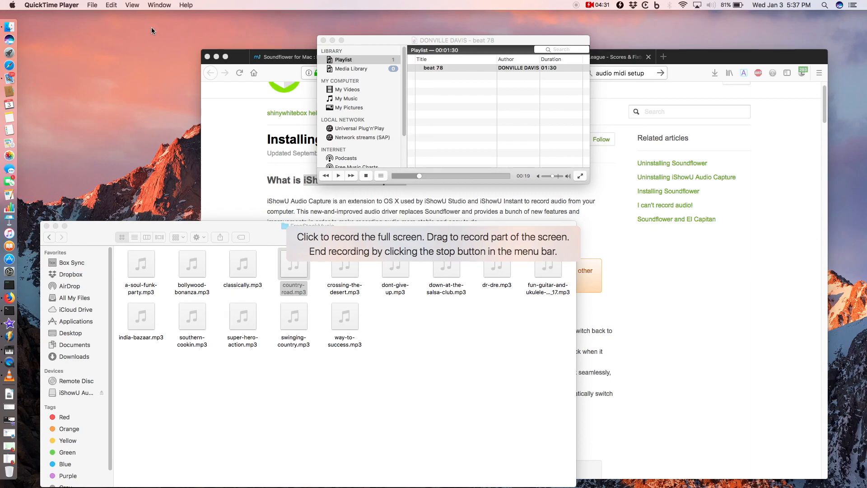
pyautogui.moveTo(147, 27); pyautogui.dragTo(706, 361)
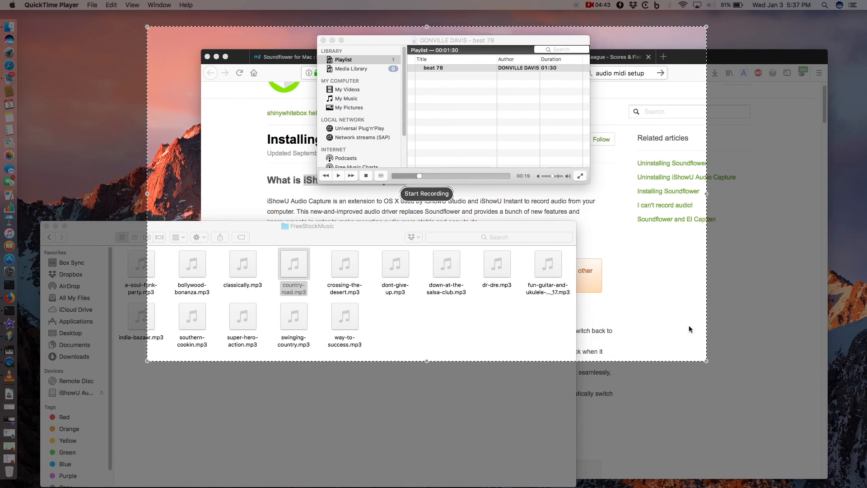
pyautogui.click(427, 193)
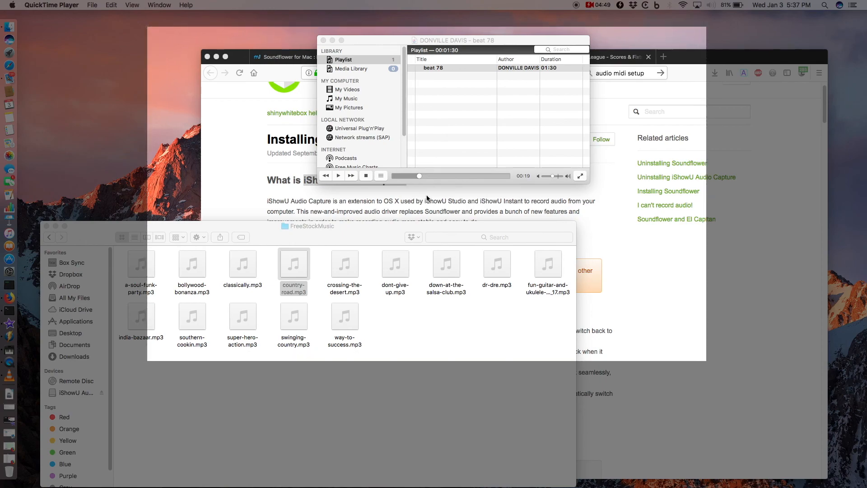
# Play the song in VLC while the recording runs, pause it and stop the screen recording
pyautogui.click(338, 176)
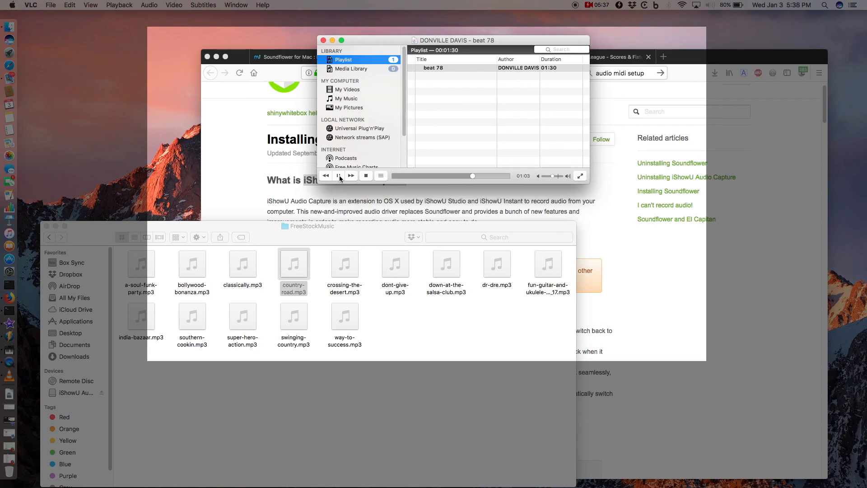
pyautogui.click(339, 176)
pyautogui.click(576, 6)
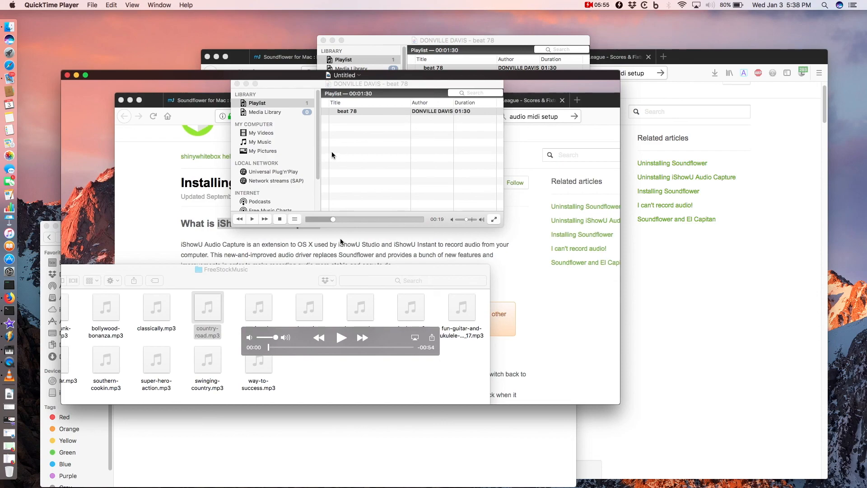
# Play back the start of the new recording to check its captured sound, and pause it
pyautogui.click(341, 338)
pyautogui.click(252, 220)
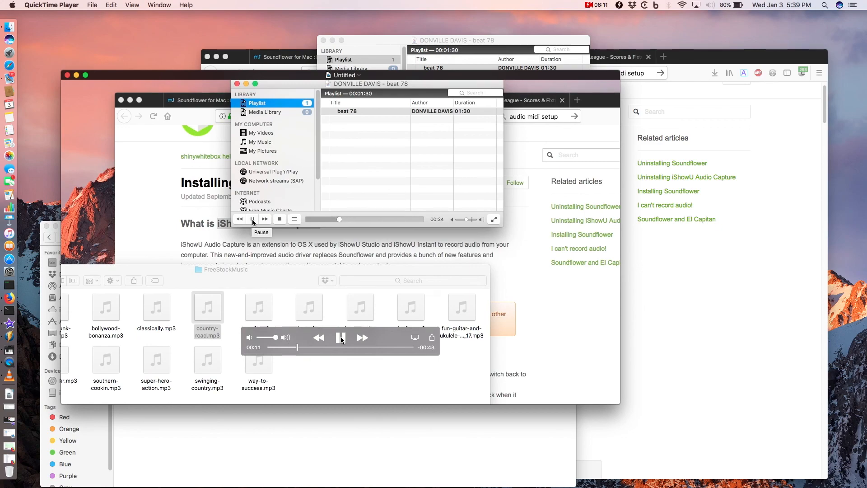
pyautogui.click(342, 338)
# Export the recording at 1080p to the MyAudioVids folder using the existing testRecordInternalAudio name, and close the recording window
pyautogui.click(95, 5)
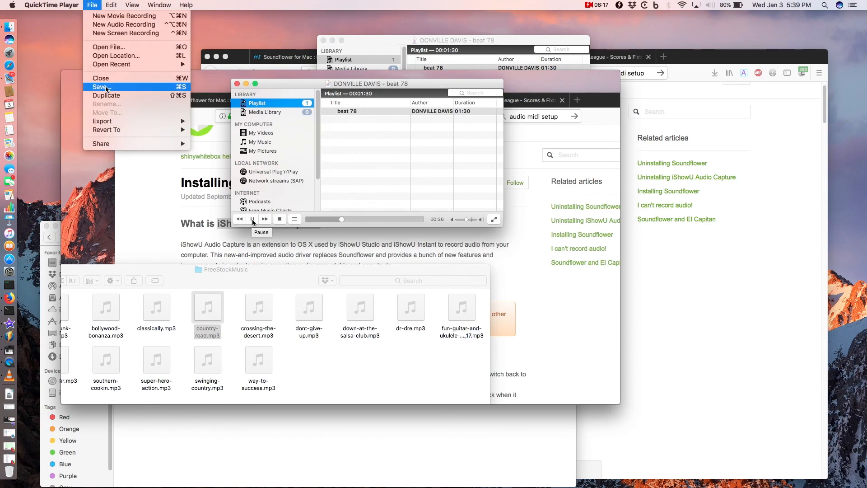
pyautogui.moveTo(112, 123)
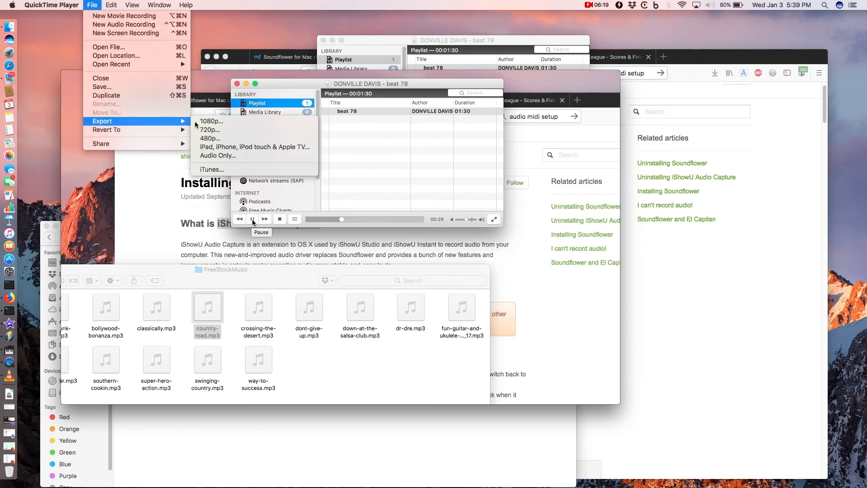
pyautogui.click(206, 123)
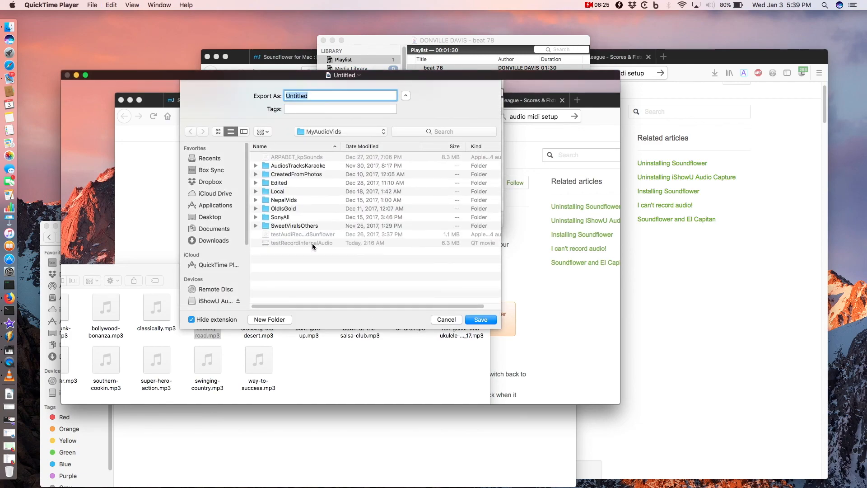
pyautogui.click(289, 244)
pyautogui.click(482, 320)
pyautogui.click(405, 135)
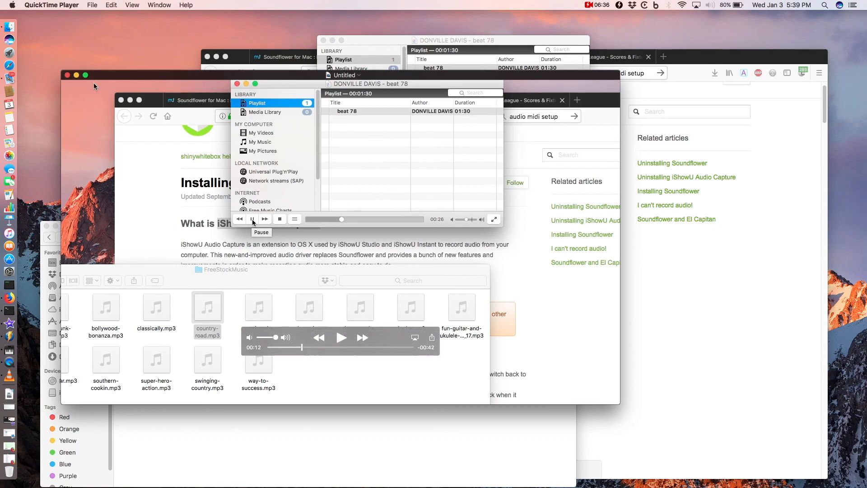
pyautogui.click(70, 78)
pyautogui.click(312, 183)
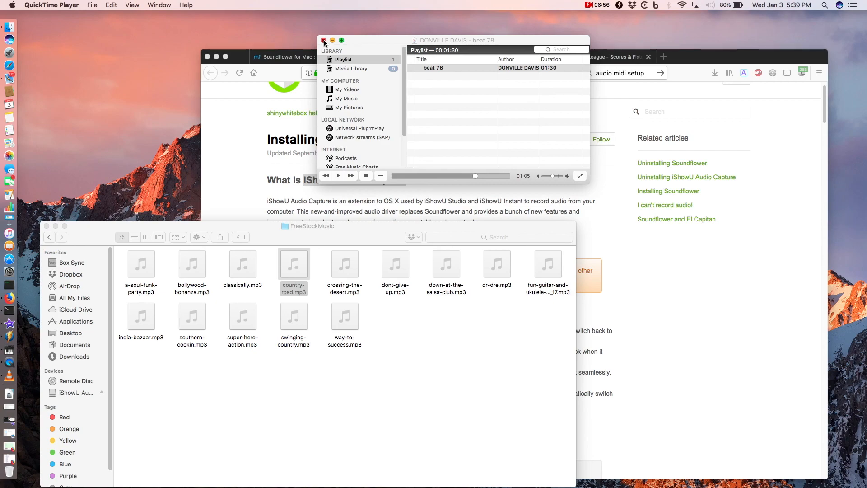
# Switch to Firefox and revisit the Soundflower download and iShowU Audio Capture installation pages
pyautogui.click(257, 203)
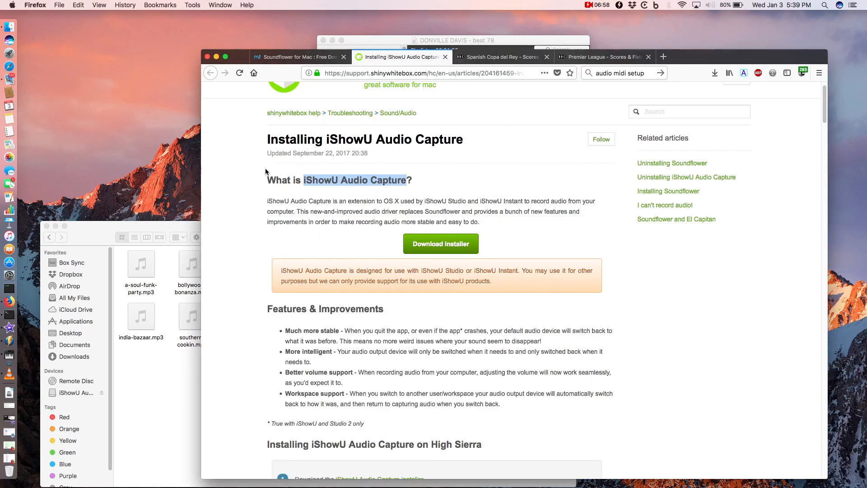
pyautogui.click(285, 58)
pyautogui.click(391, 56)
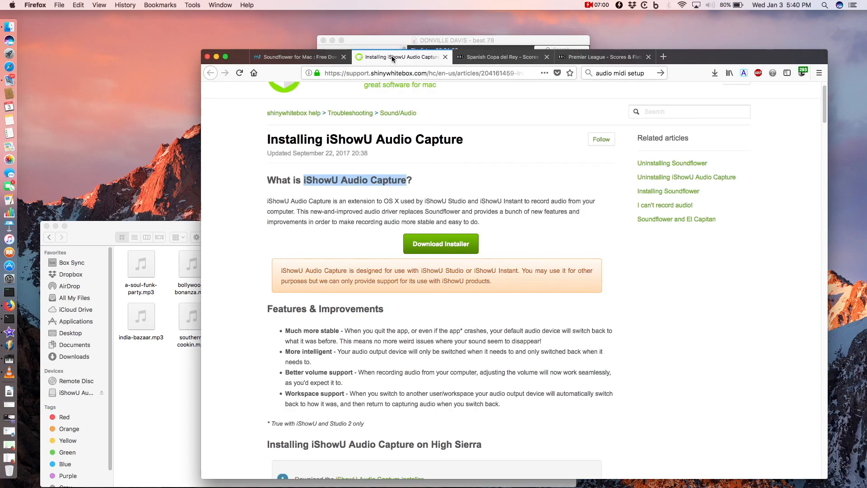